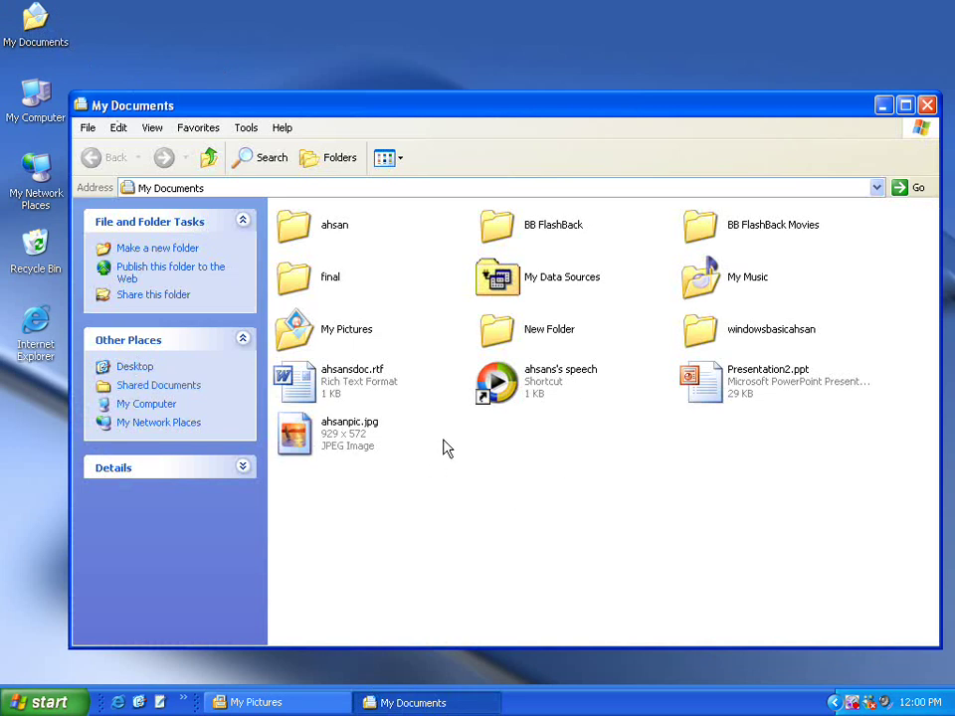
Move the My Documents window slightly up and to the left on the desktop
drag(478, 111, 460, 90)
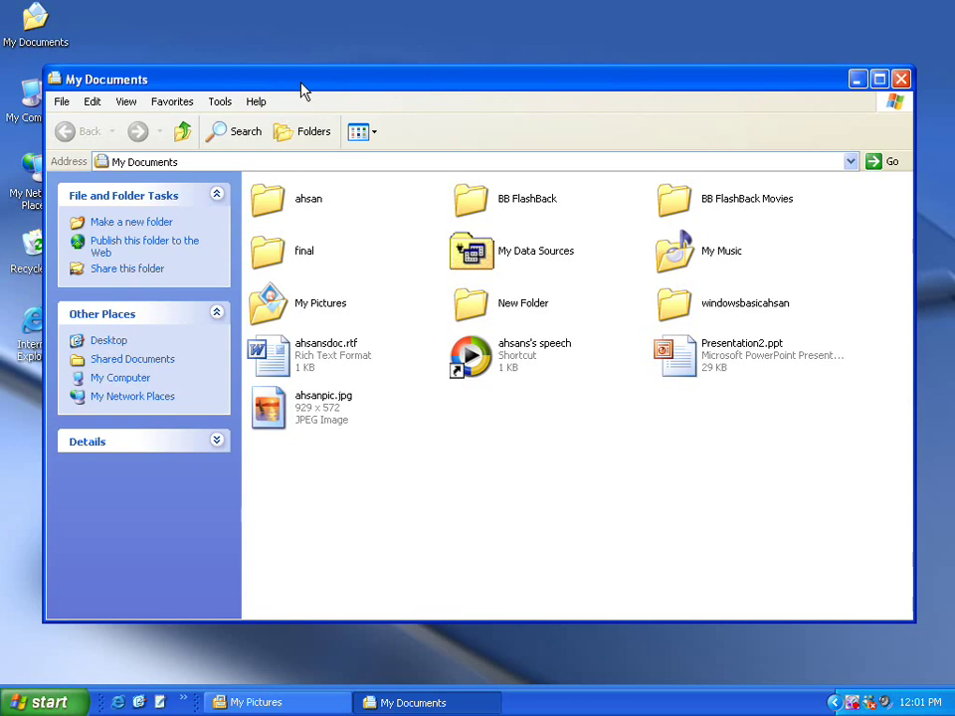
click(78, 105)
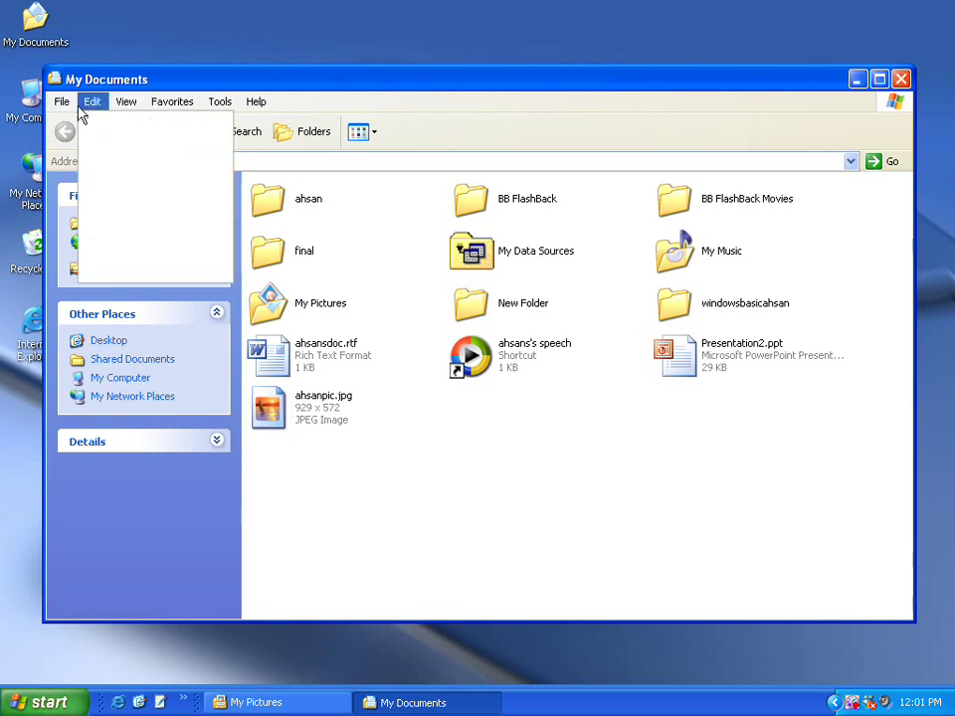
mouse_move(199, 110)
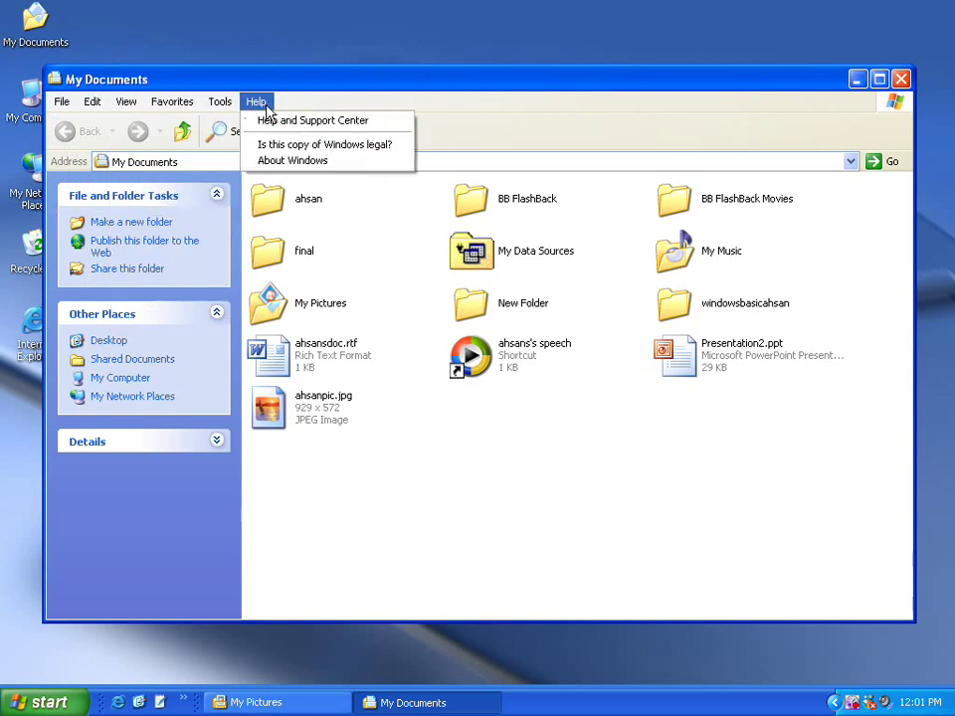
click(381, 106)
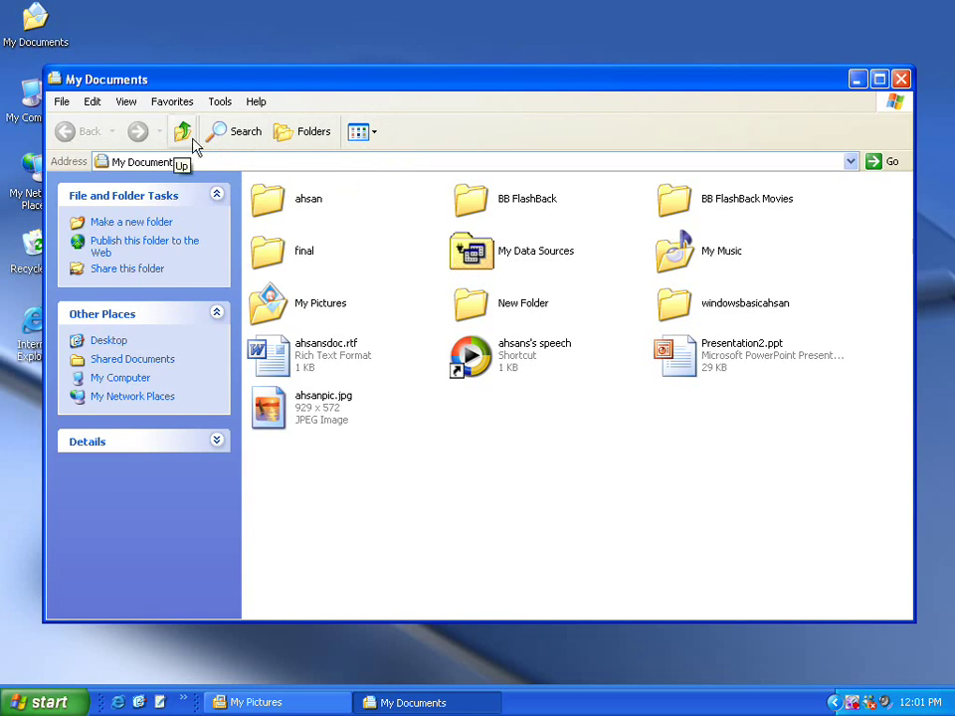
click(374, 135)
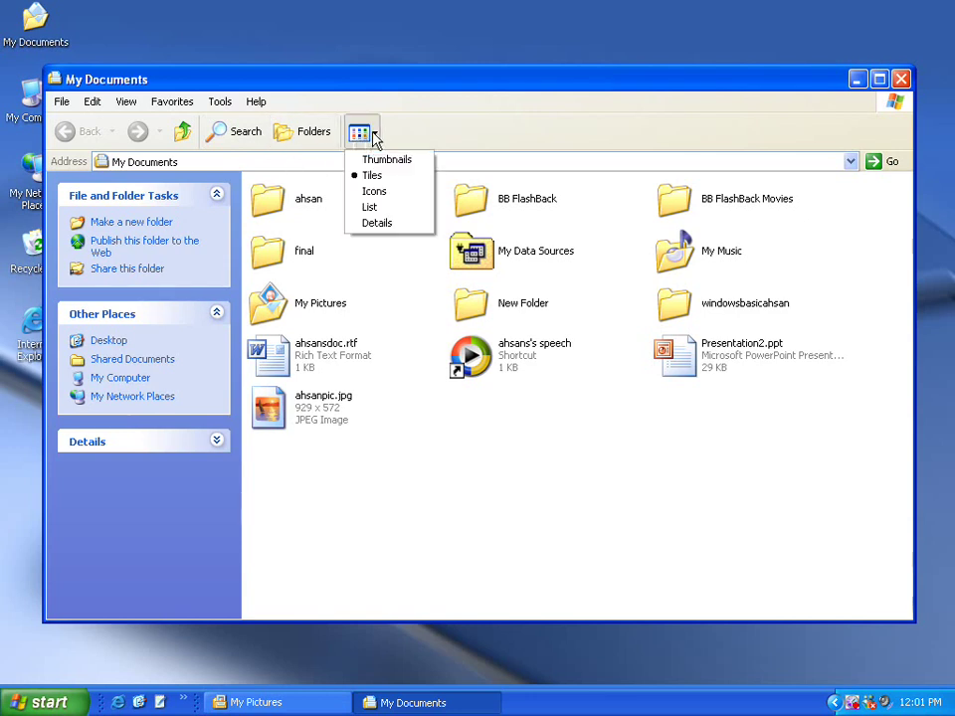
click(372, 145)
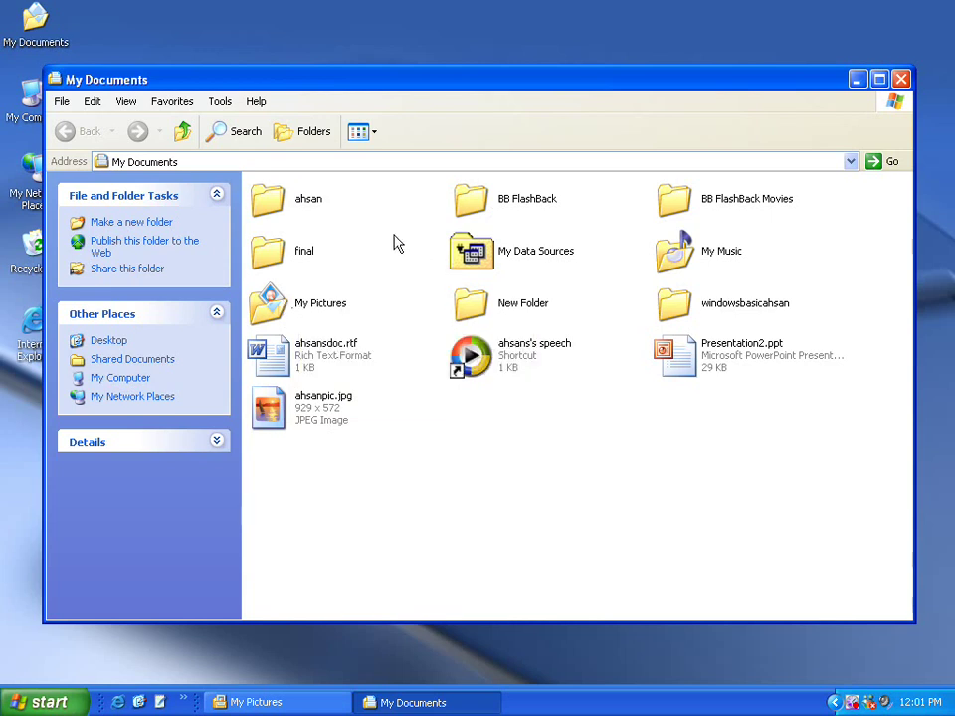
Try the Thumbnails, Tiles and Icons views in turn on the My Documents contents
click(363, 138)
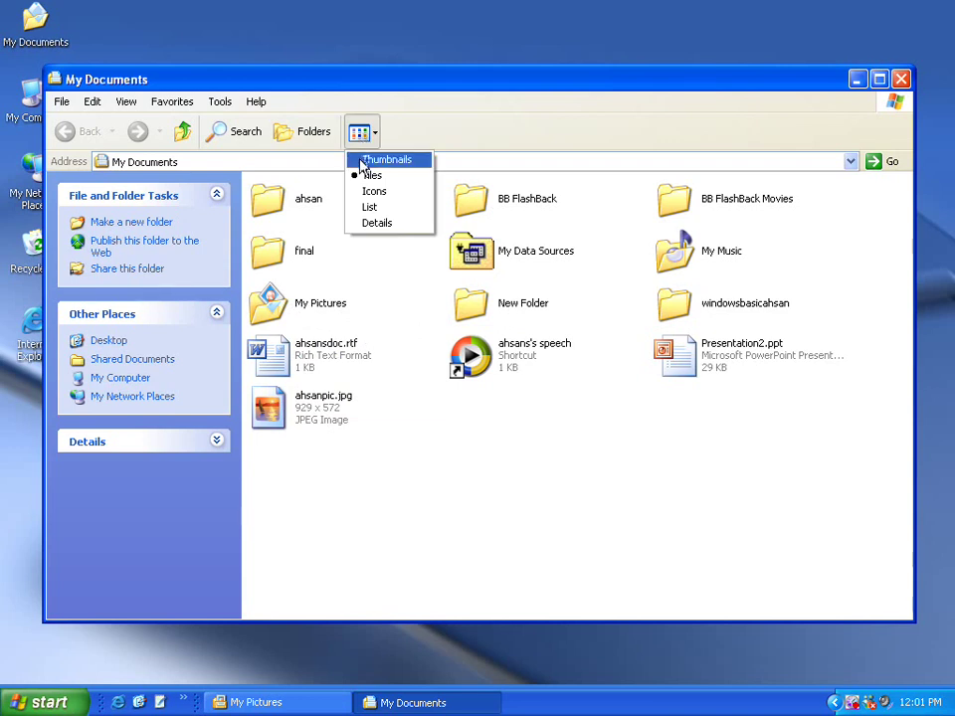
click(364, 162)
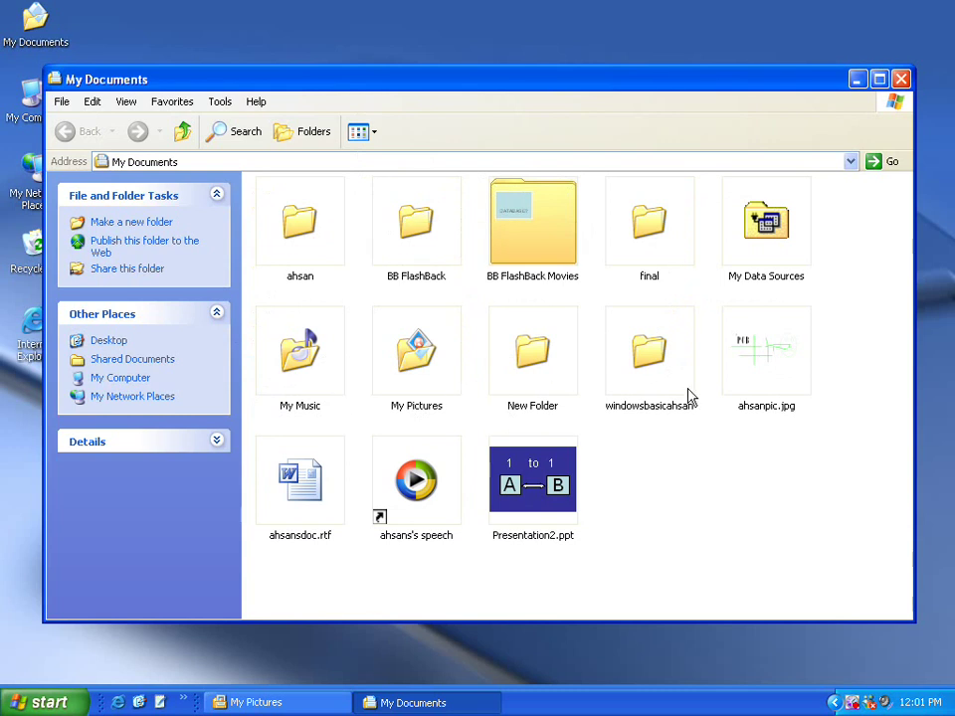
click(361, 133)
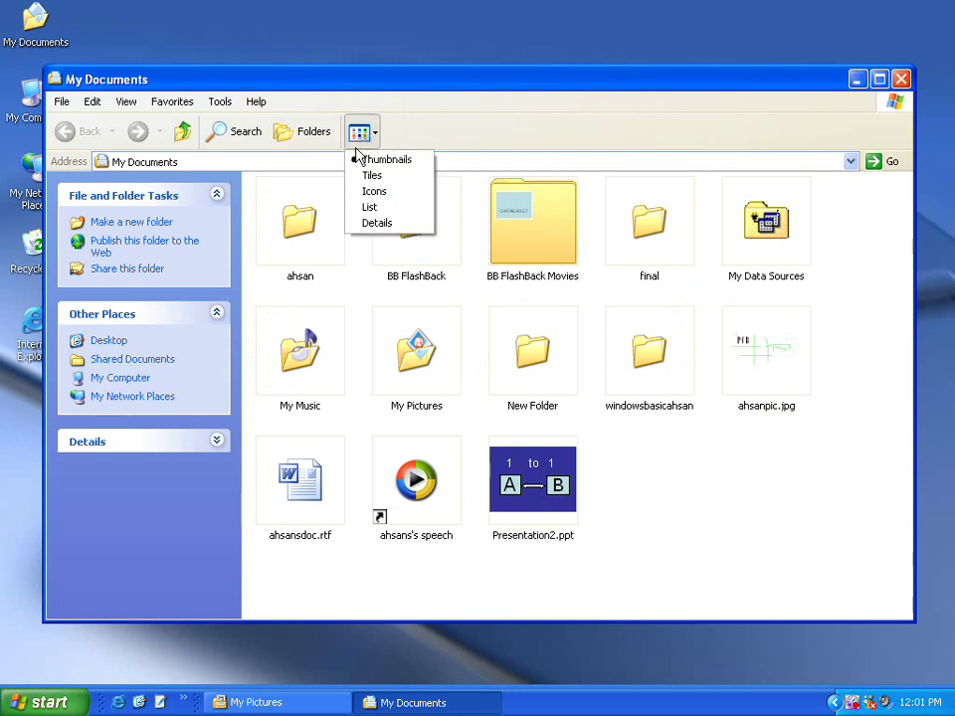
click(356, 183)
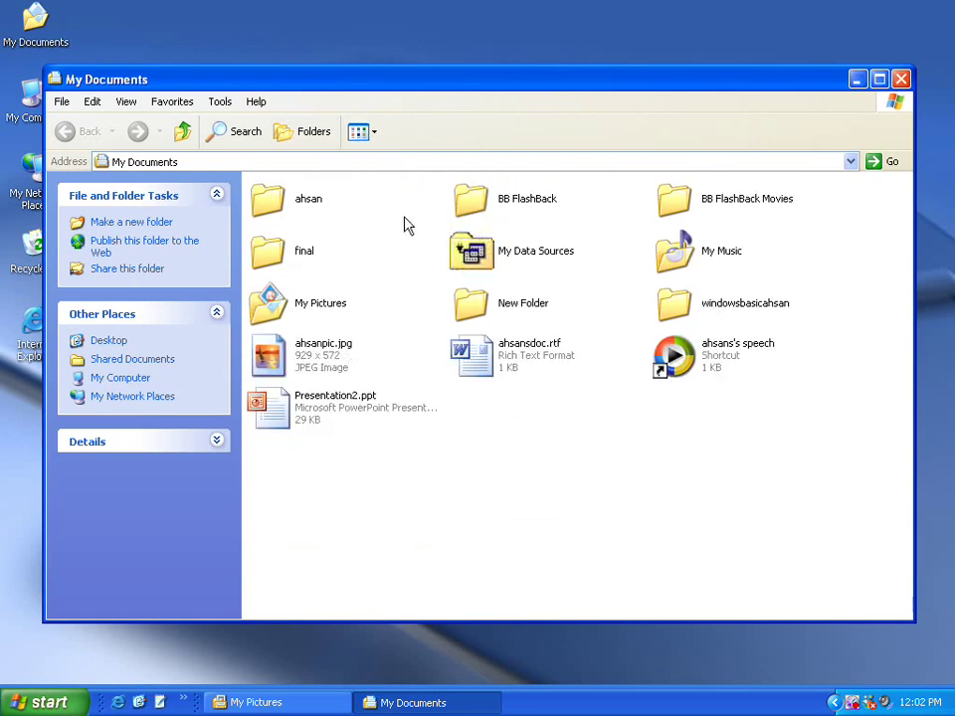
click(356, 133)
click(368, 191)
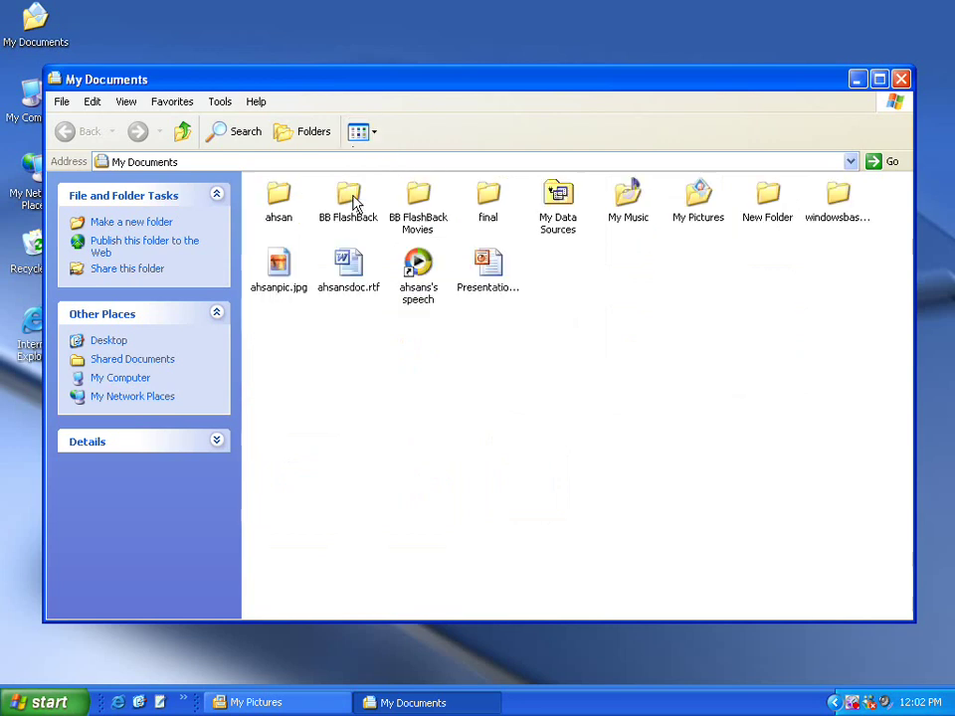
Switch the My Documents contents to the Details view
click(359, 137)
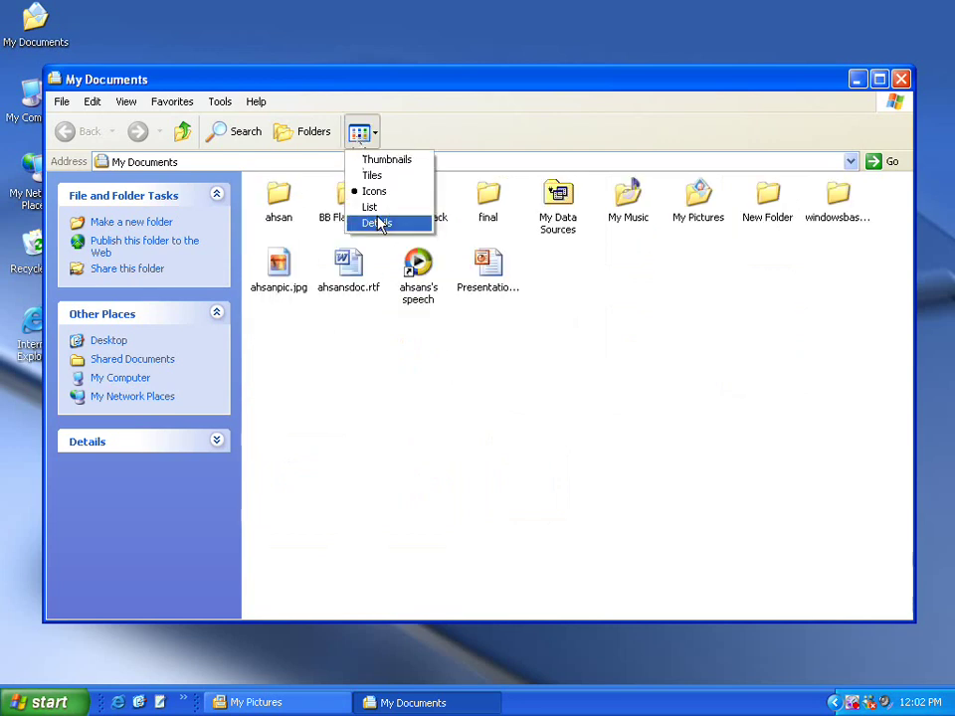
click(379, 222)
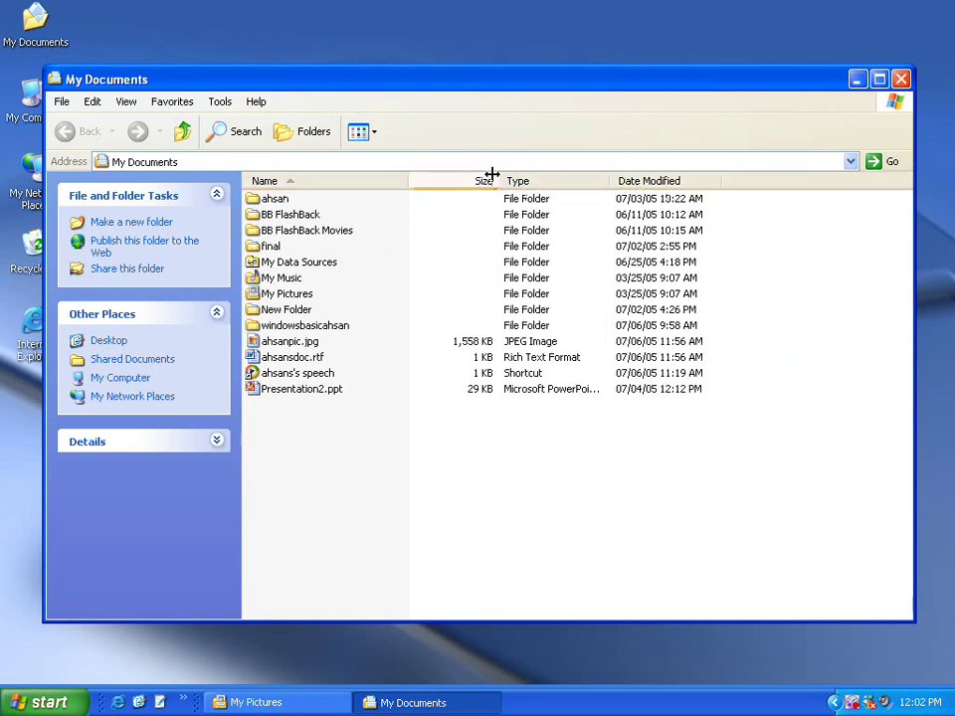
Reorder the columns to Name, Date Modified, Type, Size, slightly widen Date Modified and narrow the Size column
drag(497, 177, 537, 181)
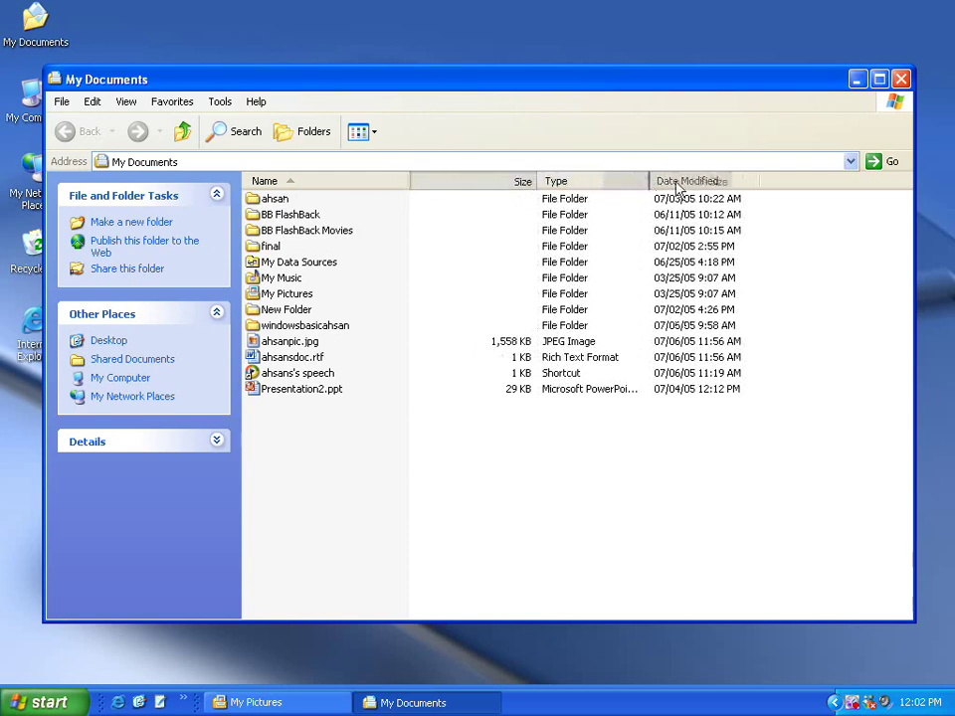
drag(662, 187, 660, 188)
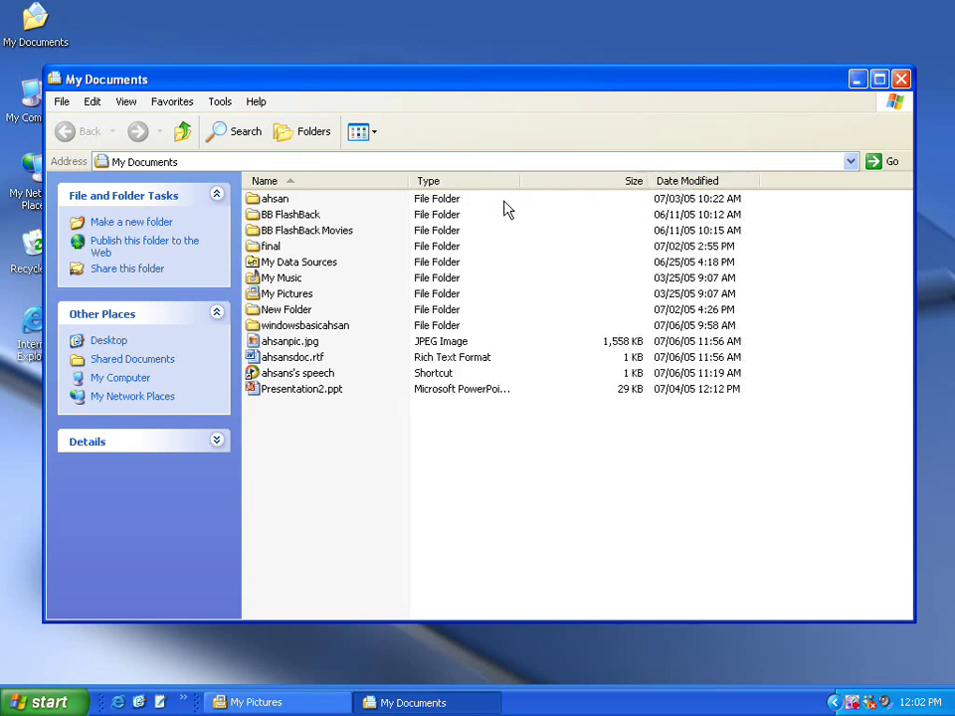
drag(706, 184, 432, 214)
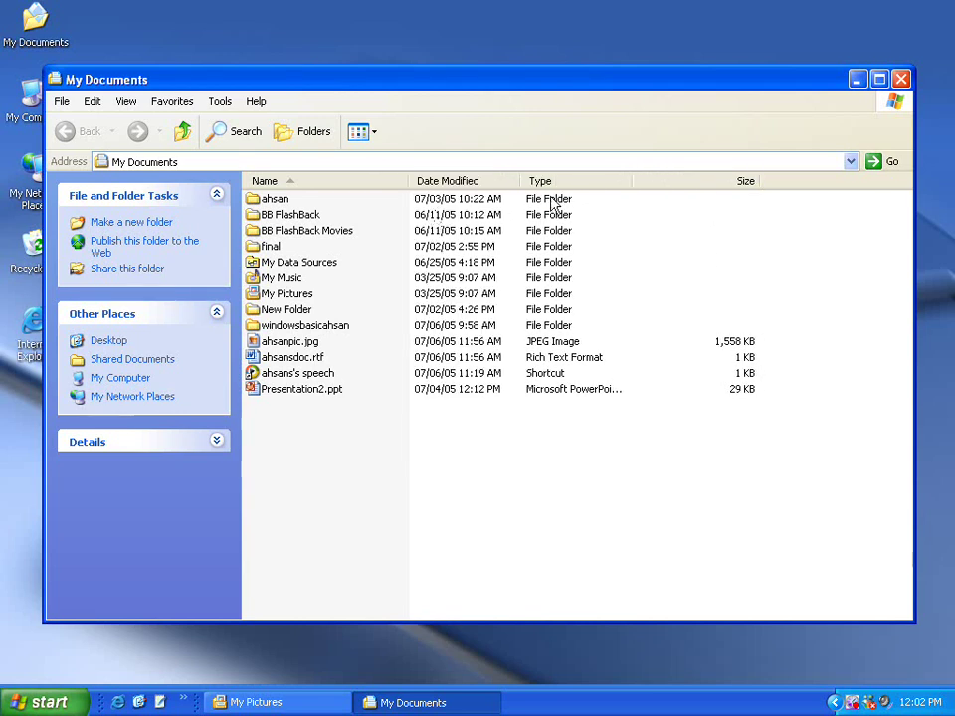
drag(522, 179, 546, 181)
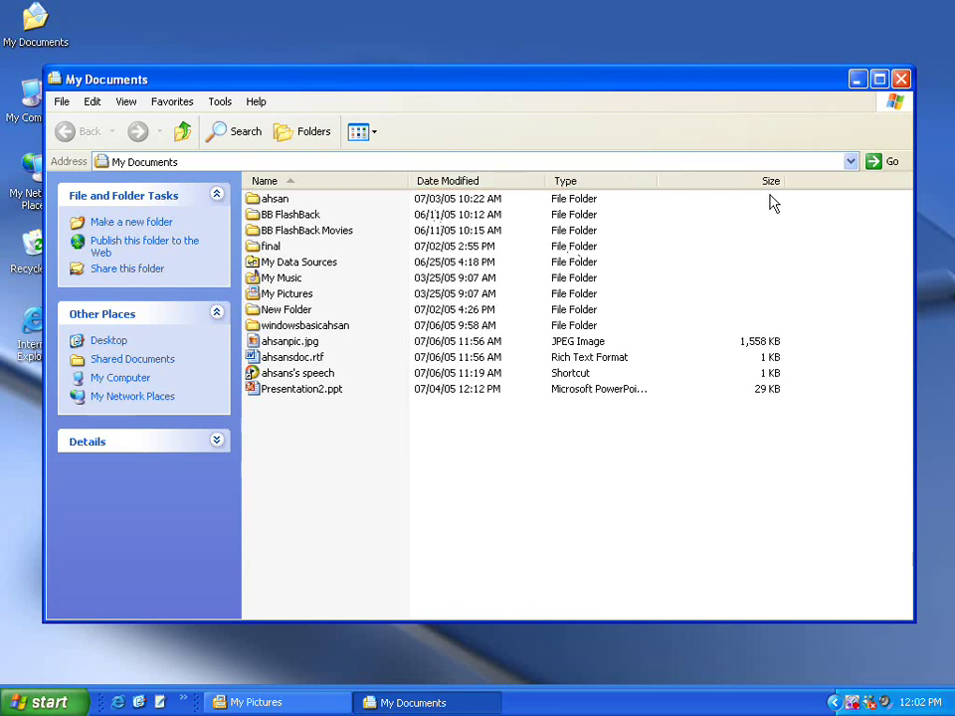
drag(782, 181, 718, 197)
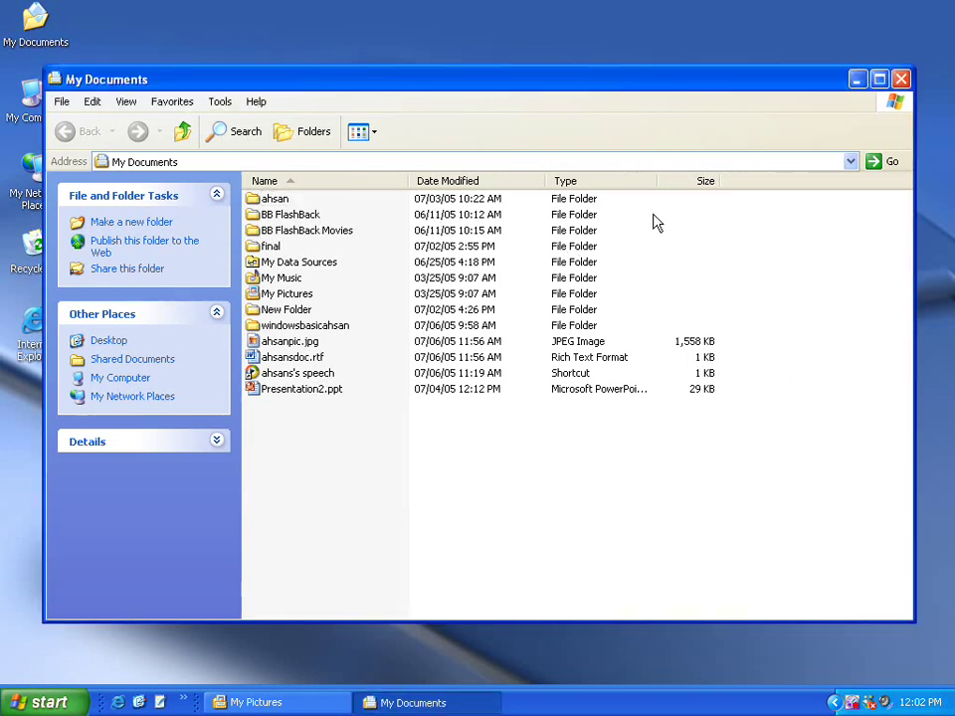
Sort the items by name in descending order and back to ascending order, repeating the reversal
click(289, 184)
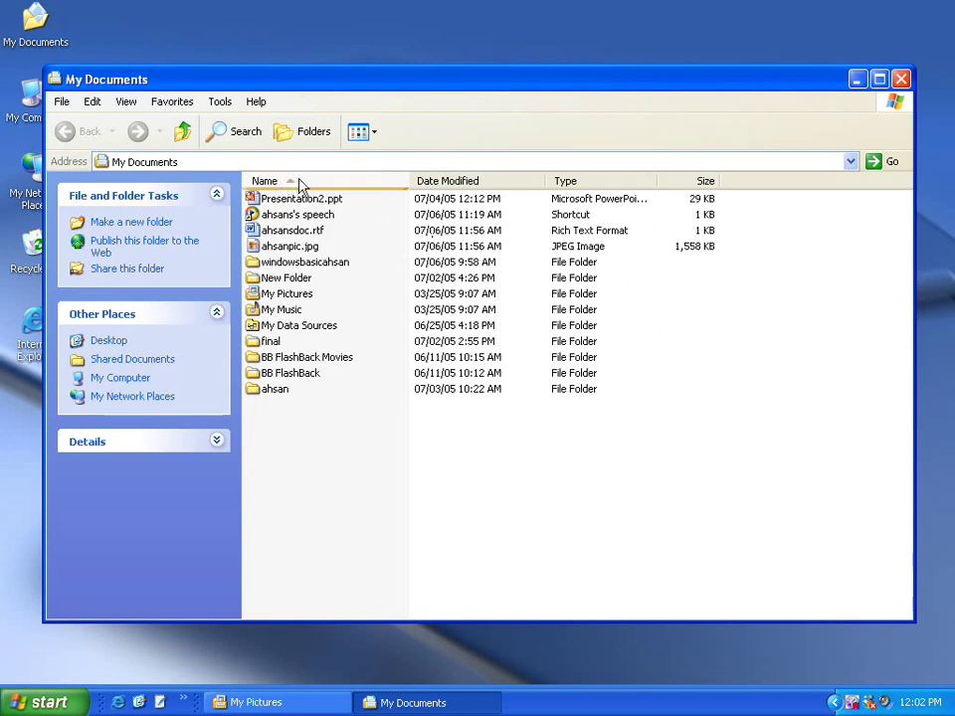
click(296, 185)
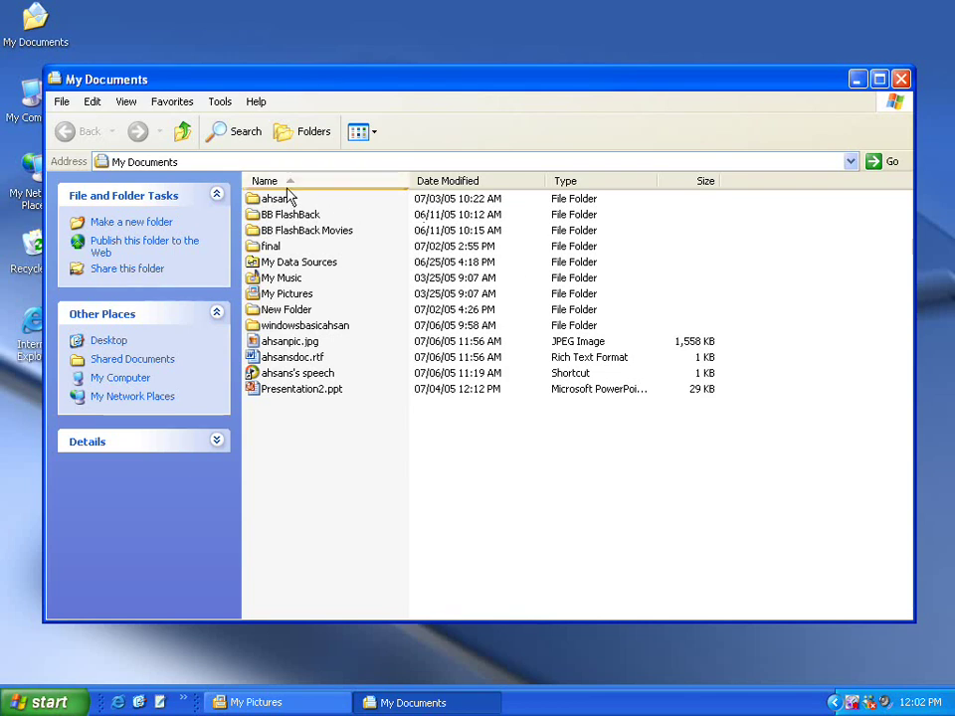
click(296, 185)
click(300, 185)
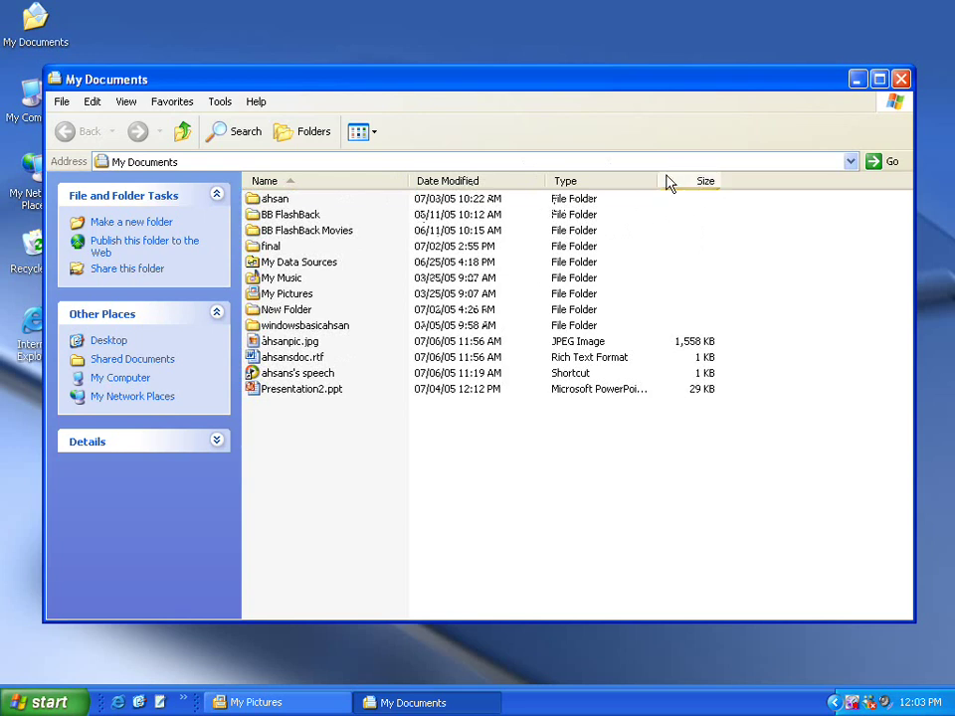
click(343, 188)
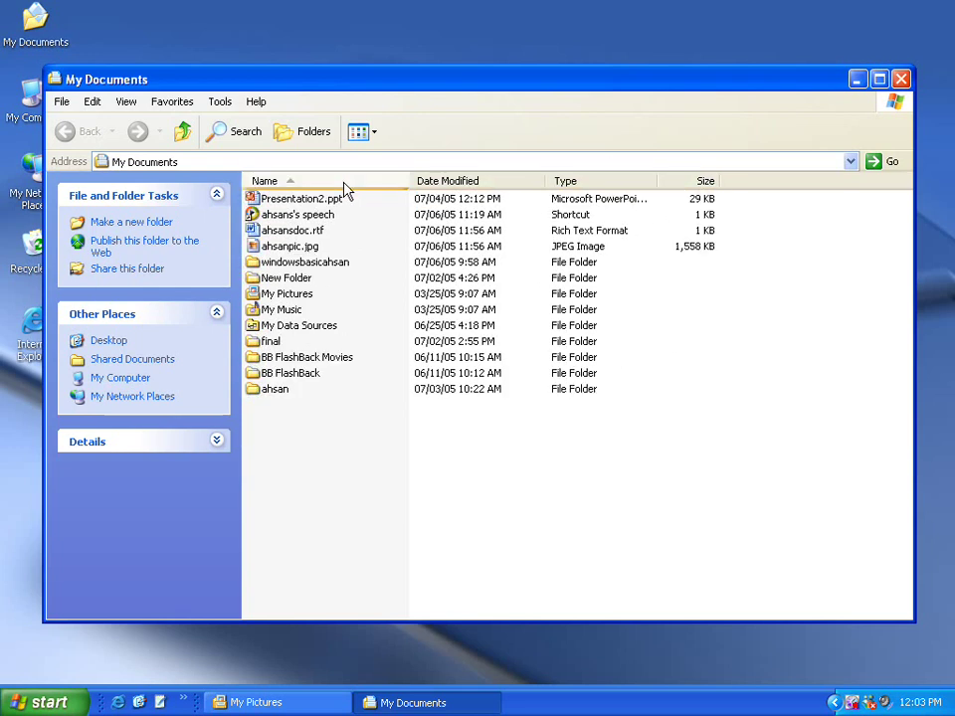
click(338, 186)
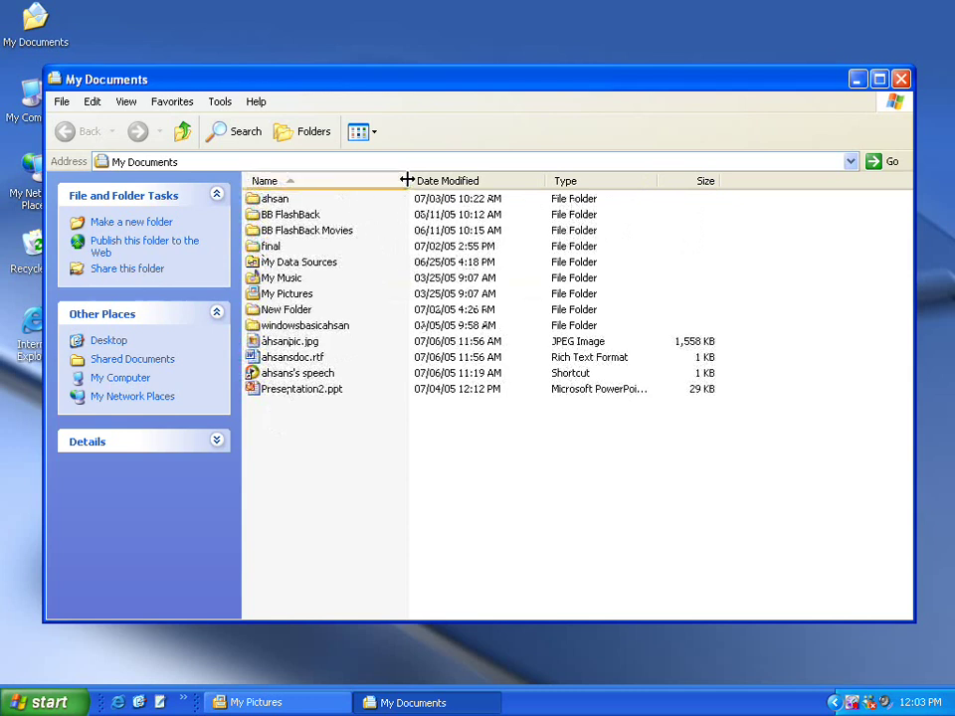
Widen the Name column slightly and reverse the name sorting twice, ending in ascending order
drag(406, 181, 419, 180)
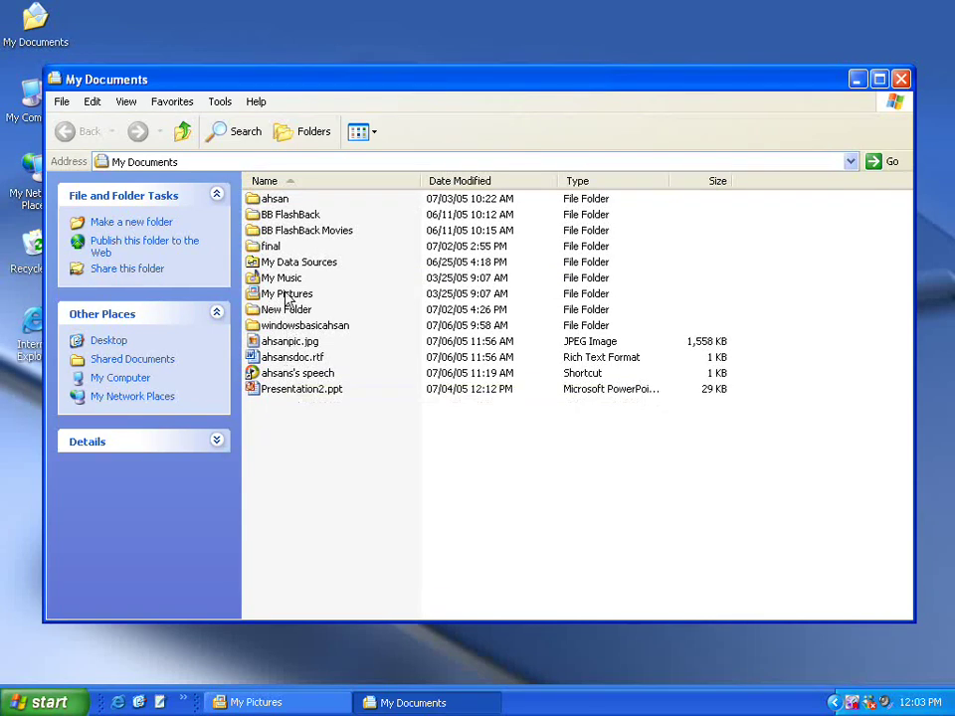
click(287, 181)
click(295, 182)
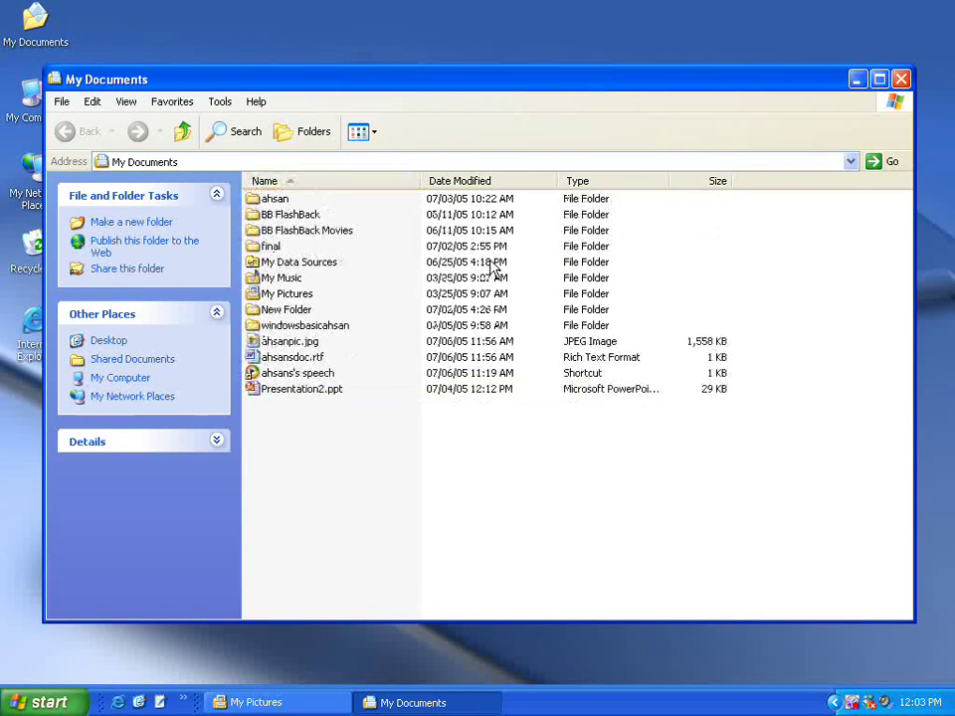
Sort the items in turn by Date Modified, Type and Size in both directions, ending with ascending size
click(507, 183)
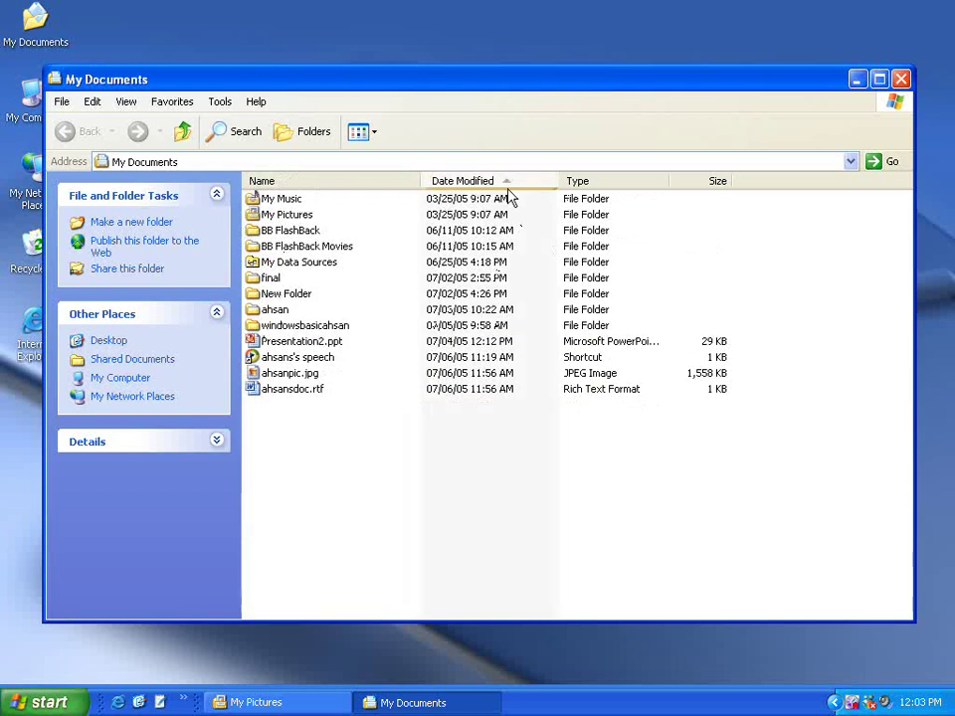
click(513, 183)
click(586, 184)
click(614, 185)
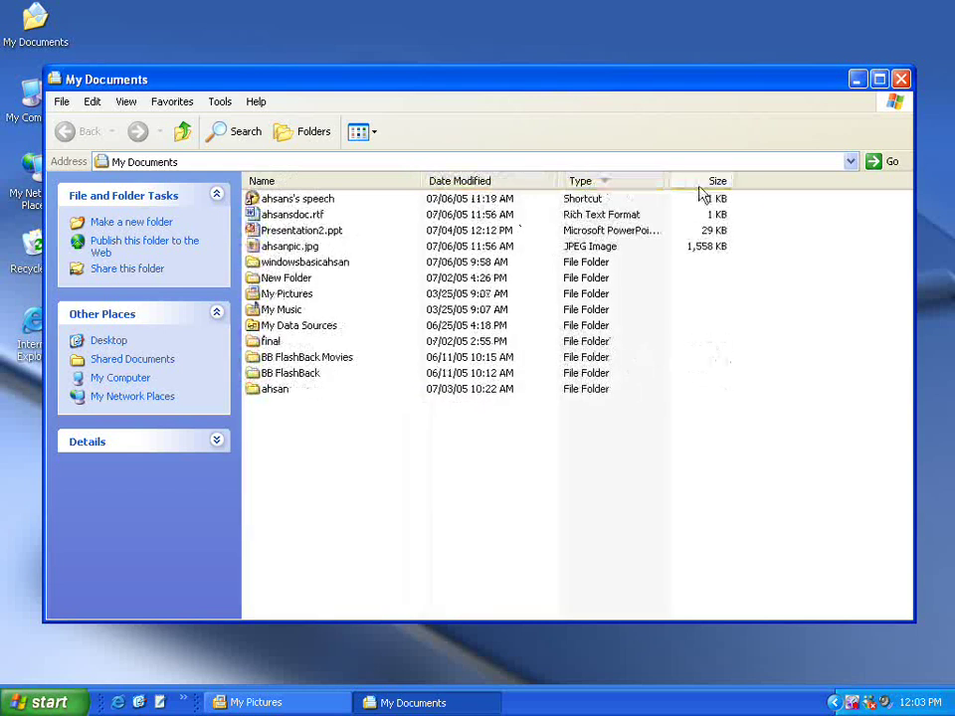
click(720, 183)
click(720, 183)
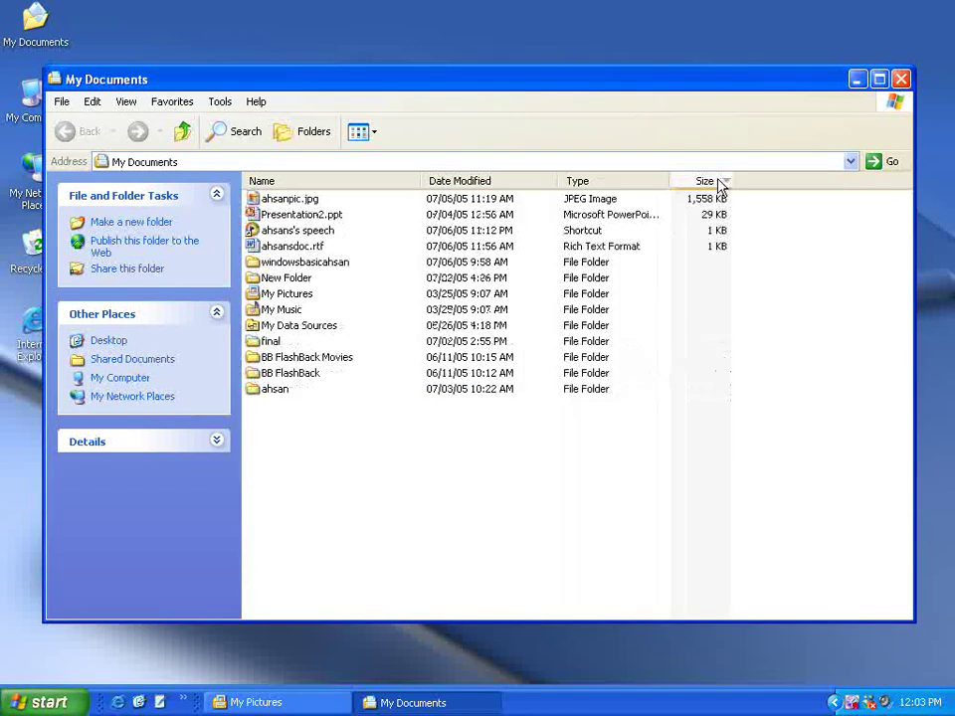
click(515, 187)
click(516, 187)
click(527, 187)
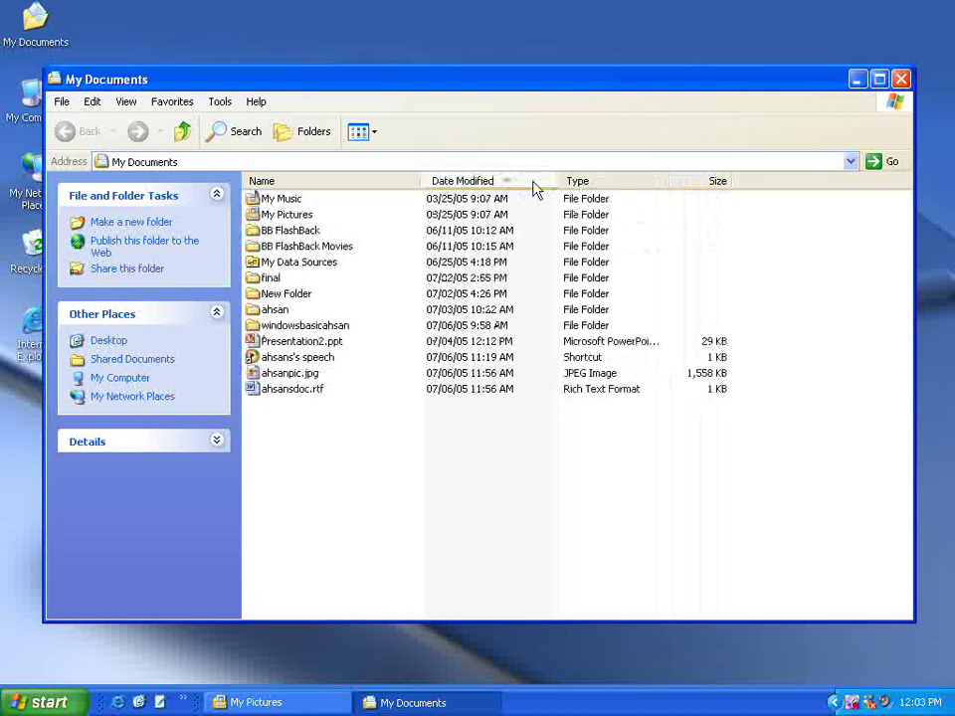
click(708, 185)
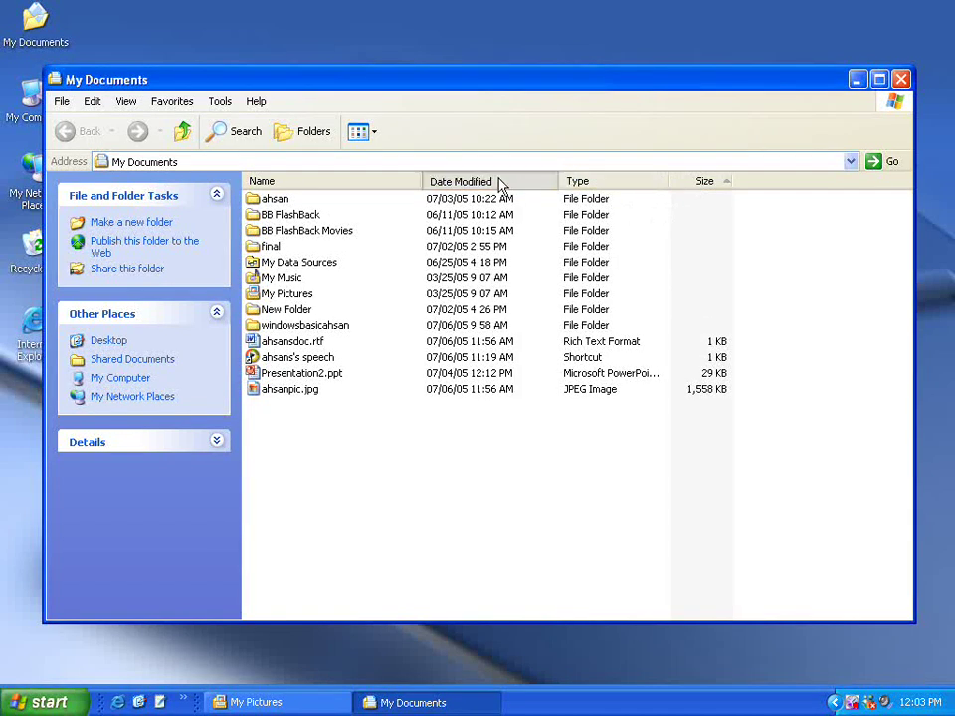
Move the Date Modified column after Size, narrow the Type column and widen the Size column
drag(504, 182, 733, 200)
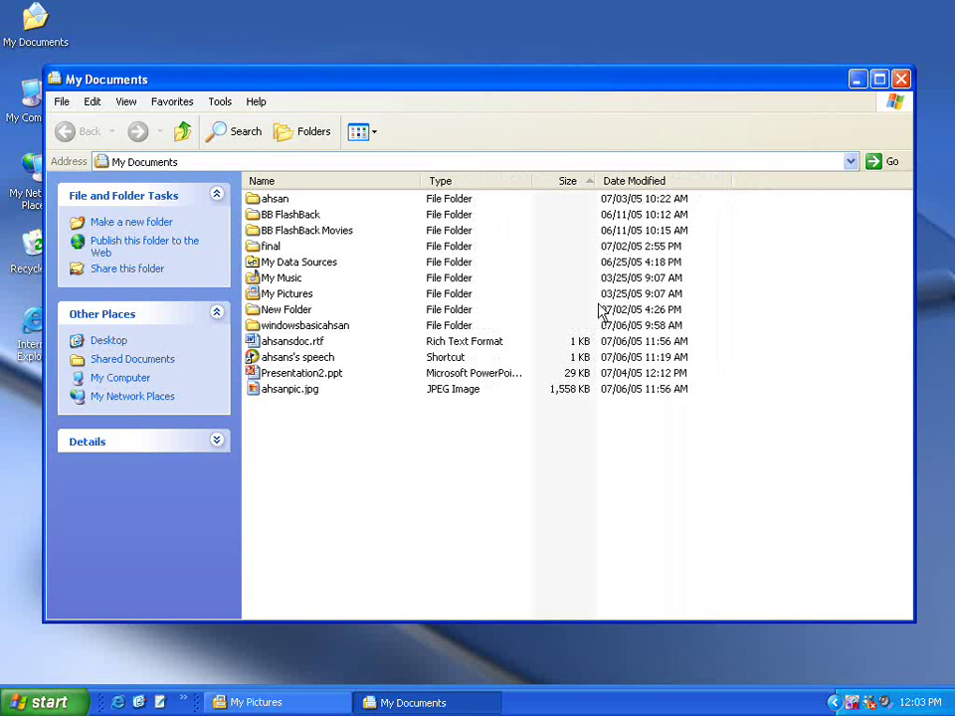
drag(528, 181, 502, 181)
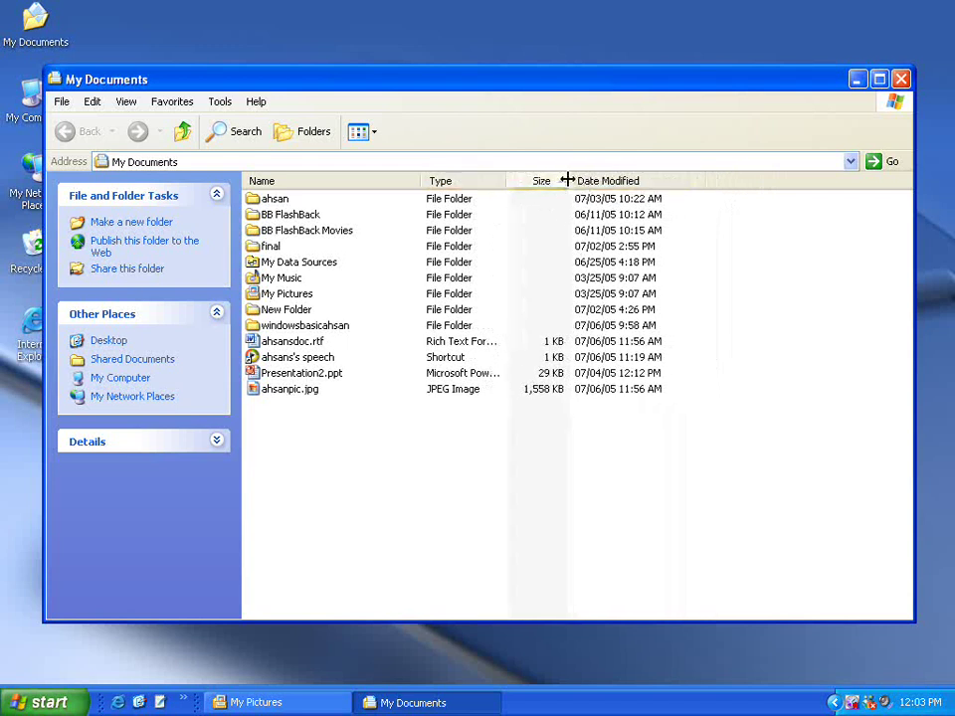
drag(574, 181, 605, 181)
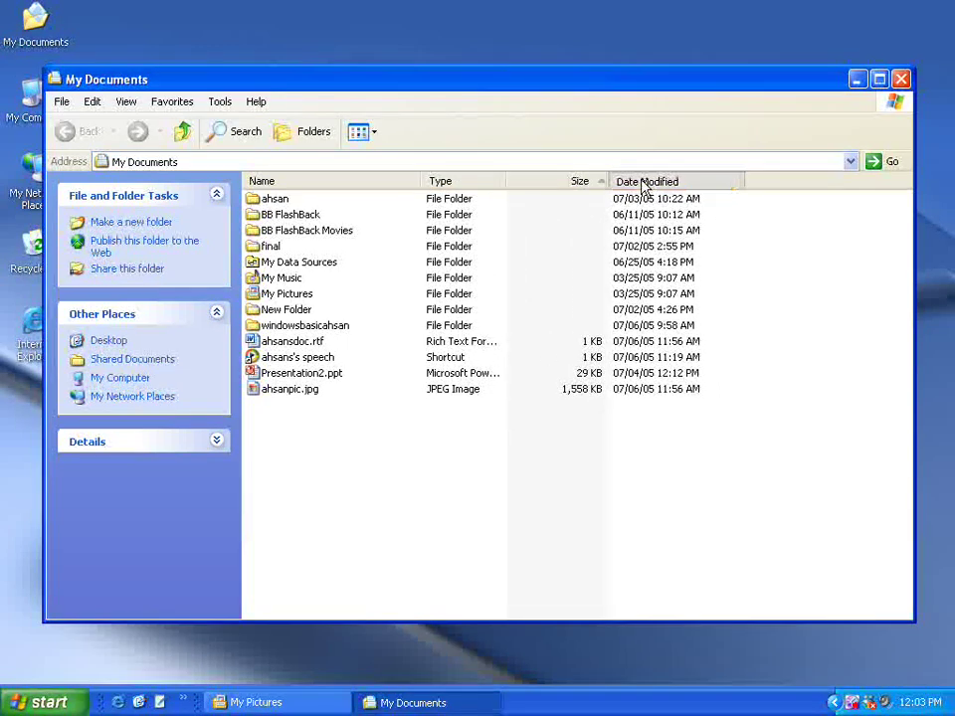
Sort the items by Date Modified in descending order, leaving the selection of displayed columns as it is
click(642, 182)
right_click(643, 187)
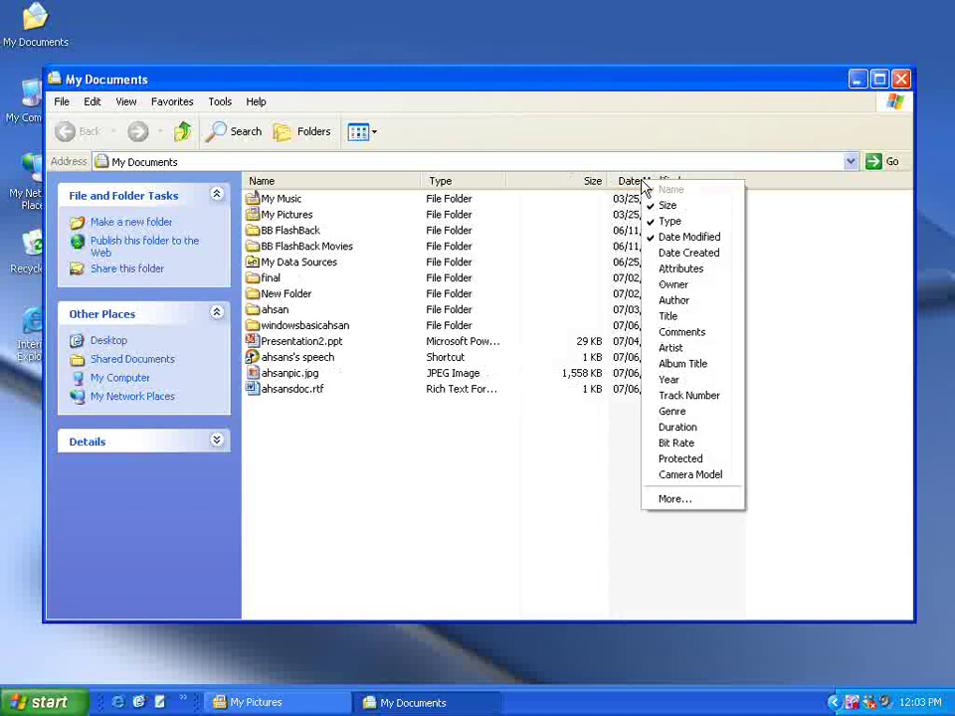
click(627, 183)
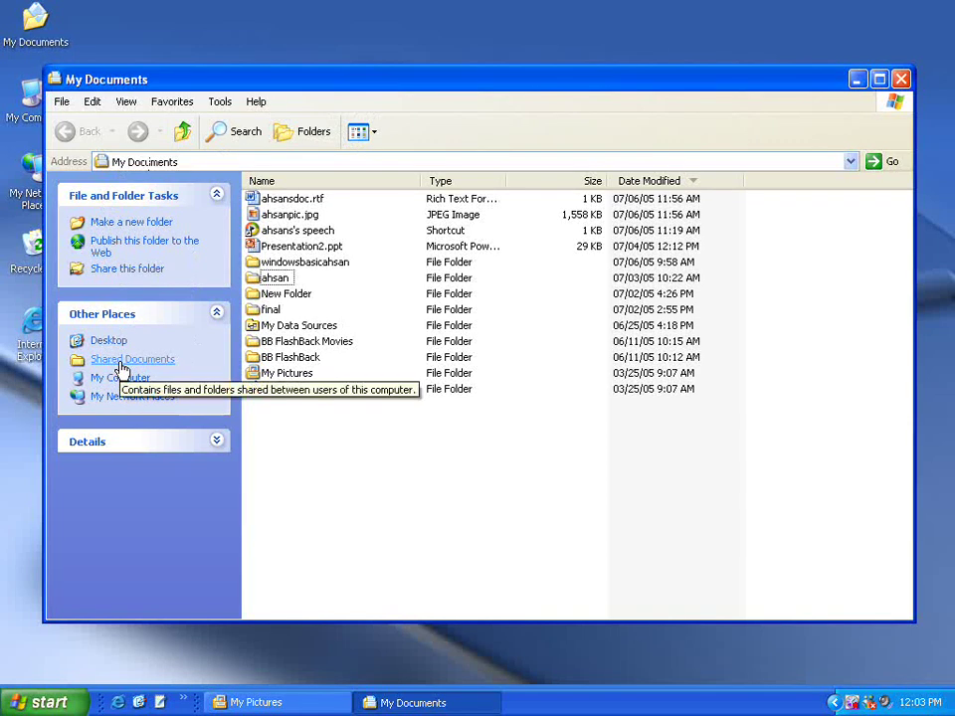
Open the Sample Pictures folder inside My Pictures and look through the view modes available for it
double_click(269, 372)
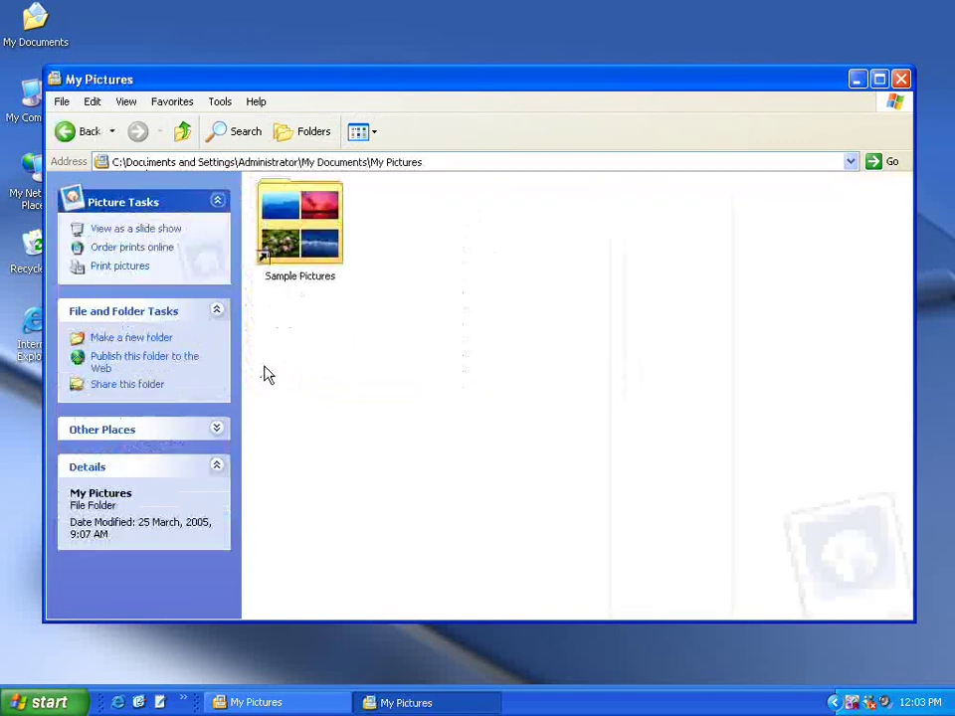
double_click(319, 260)
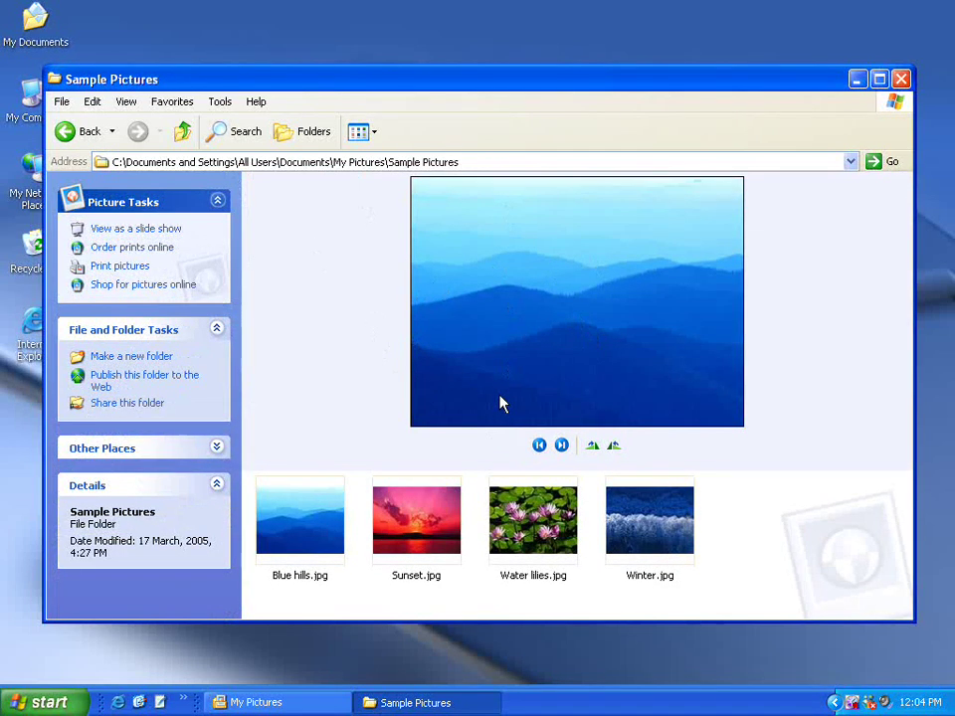
click(362, 132)
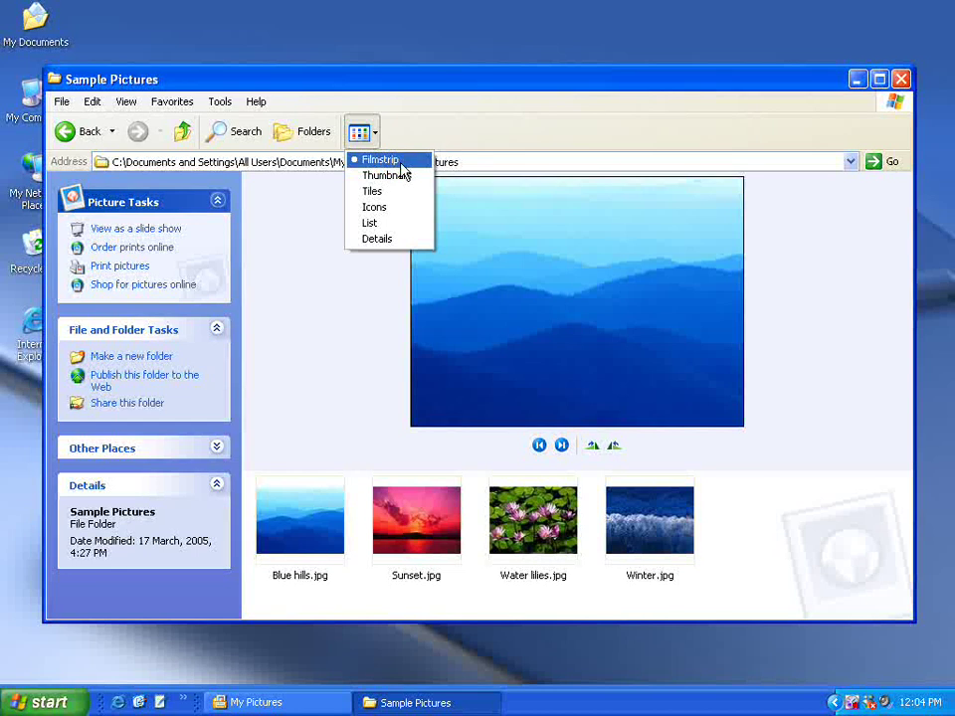
click(336, 285)
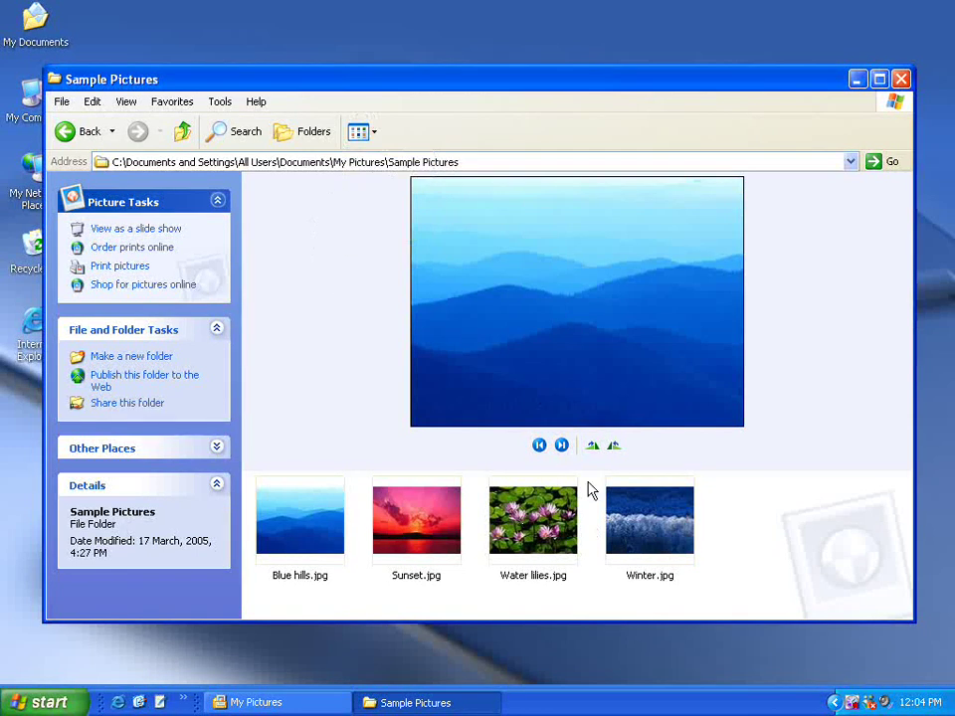
Browse the filmstrip forward to Winter.jpg, go back to Blue hills.jpg, and preview Sunset.jpg
click(561, 445)
click(563, 446)
click(561, 447)
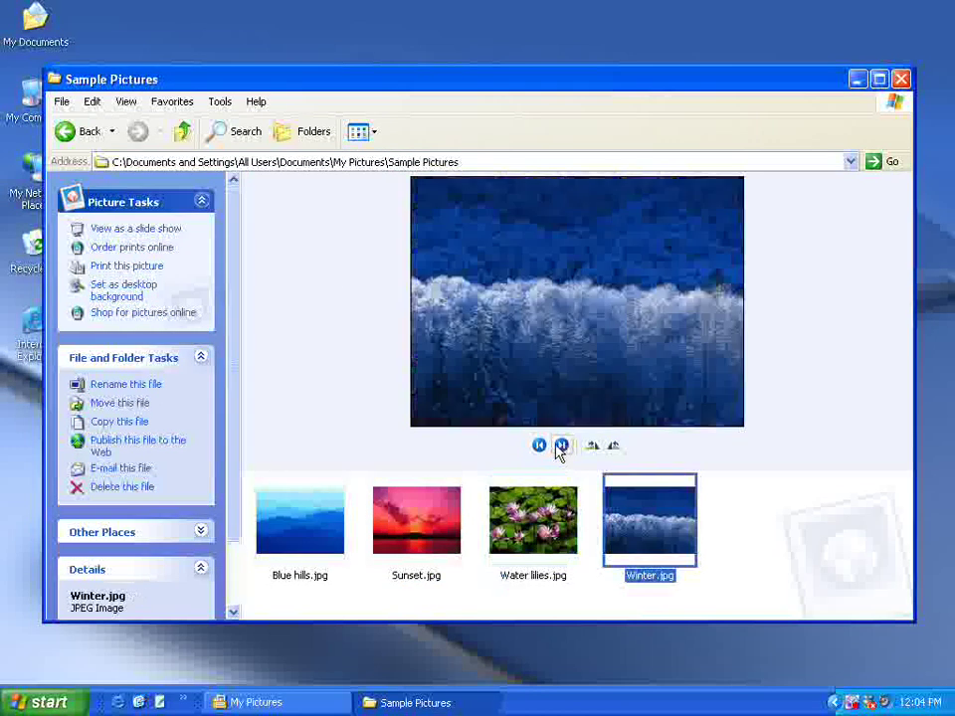
click(539, 446)
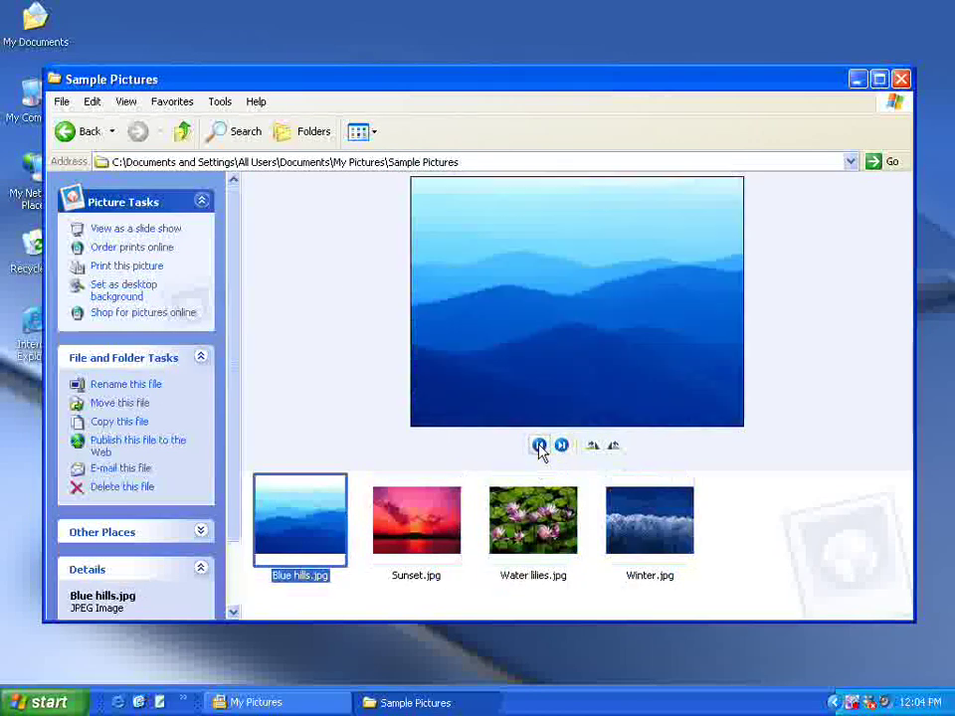
click(444, 504)
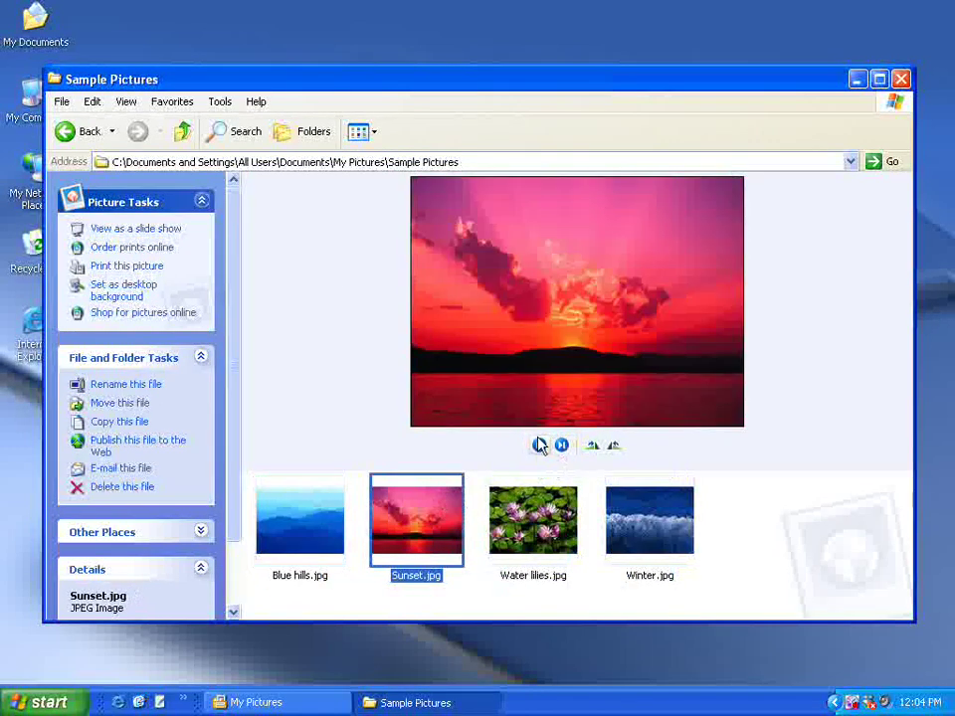